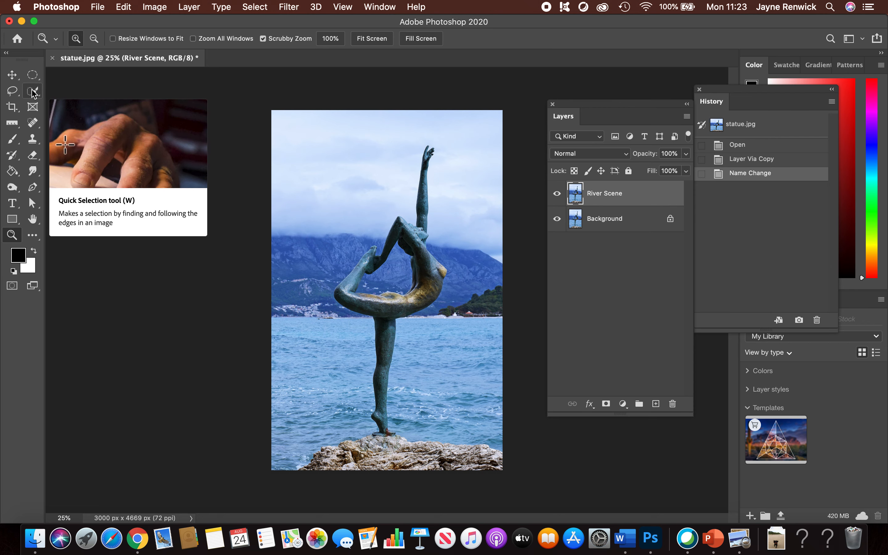
- Select the statue using Select Subject, and add the whole rock base to the selection with the Quick Selection tool
click(34, 94)
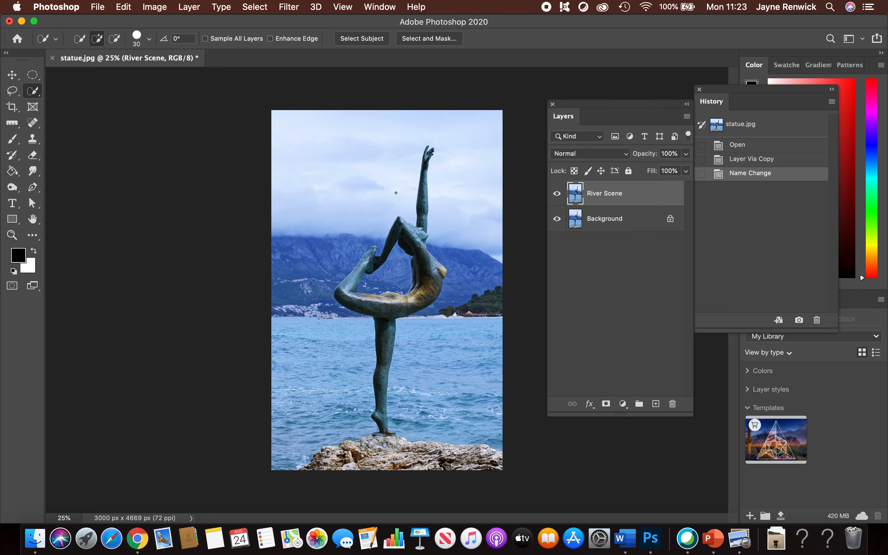
drag(418, 246, 417, 295)
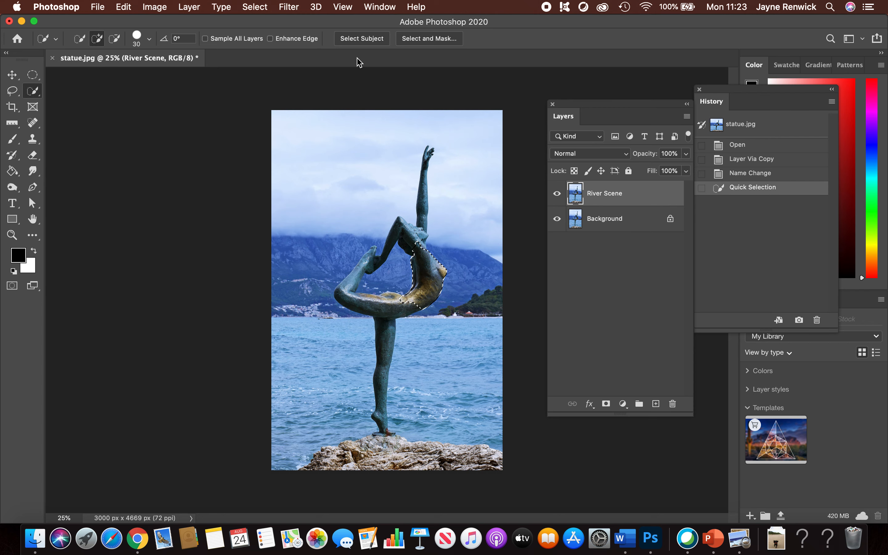
click(360, 40)
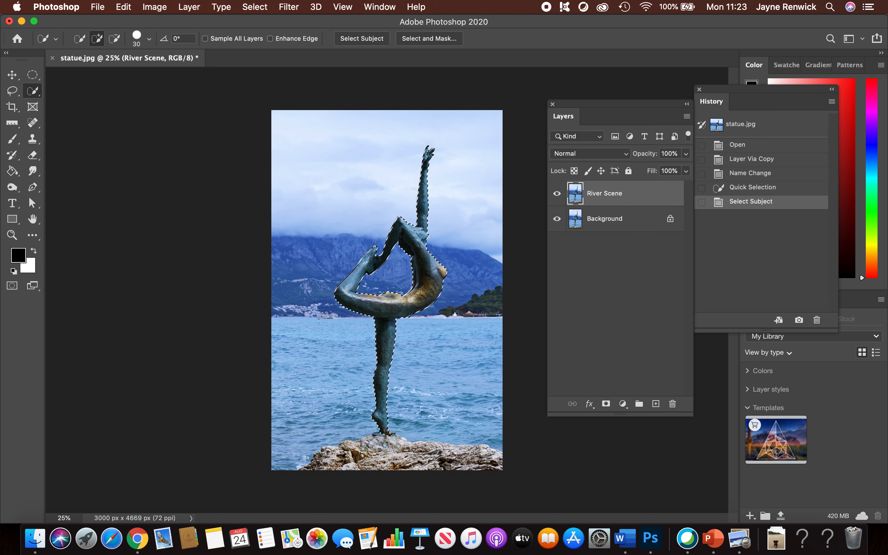
drag(366, 458, 312, 465)
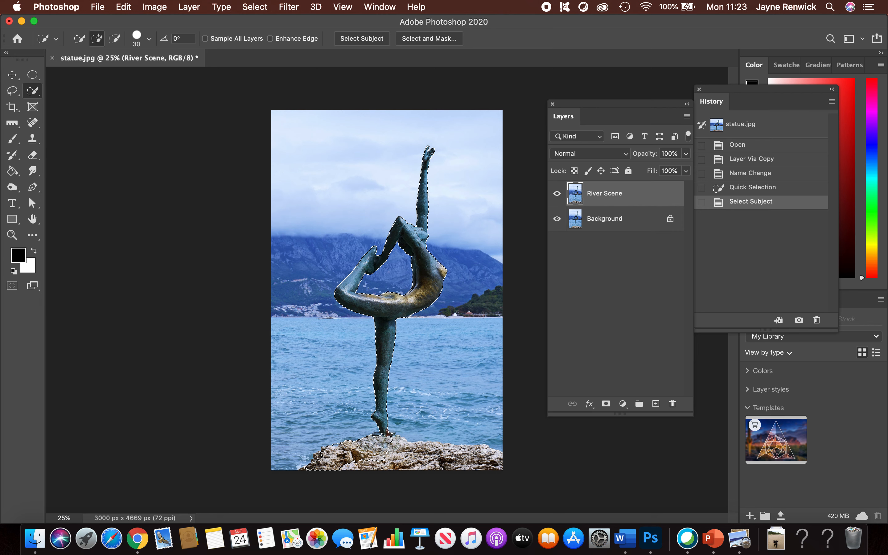
mouse_move(370, 463)
mouse_down()
mouse_move(449, 450)
mouse_move(467, 454)
mouse_move(445, 457)
mouse_move(458, 464)
mouse_move(496, 465)
mouse_up()
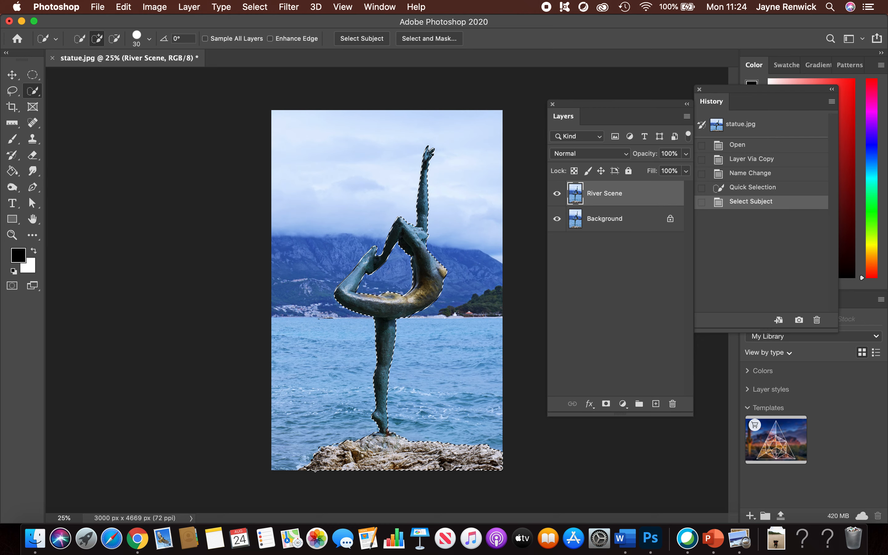
click(414, 458)
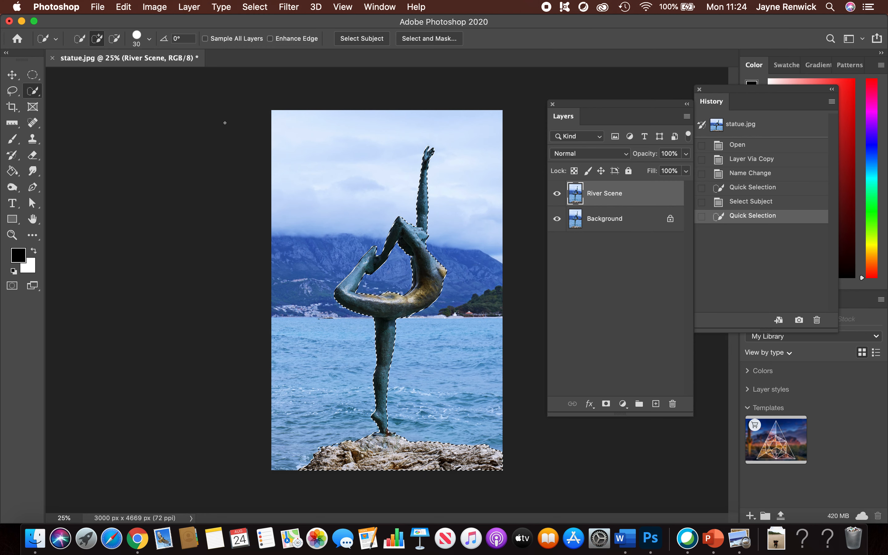
- Feather the statue and rock selection with a radius of 1 pixel
click(258, 8)
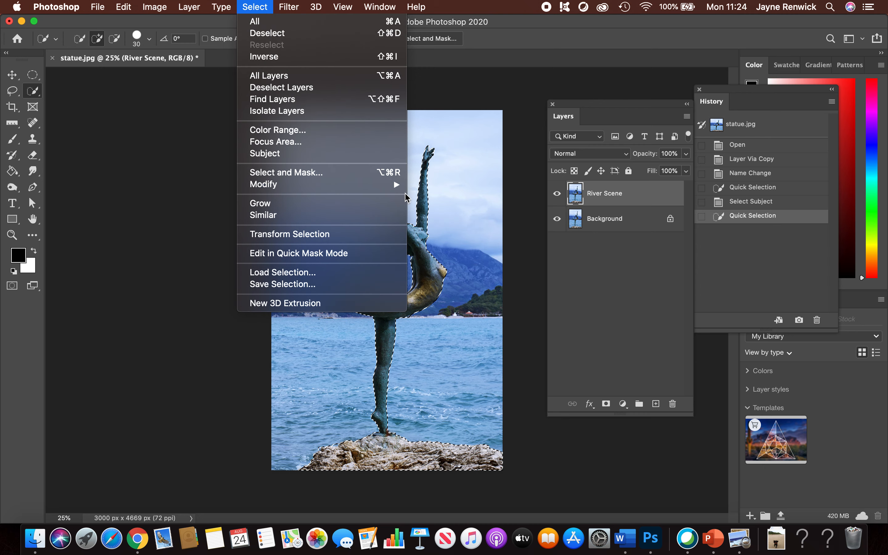
mouse_move(323, 185)
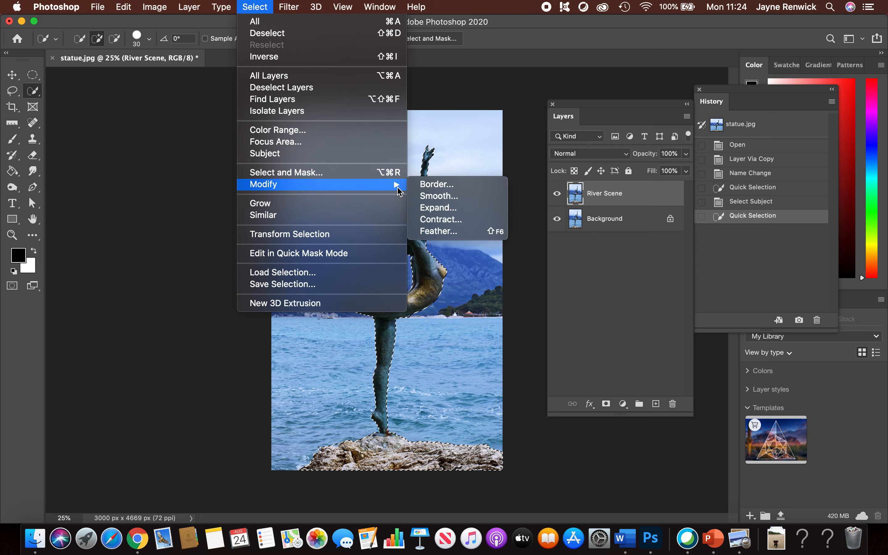
click(460, 235)
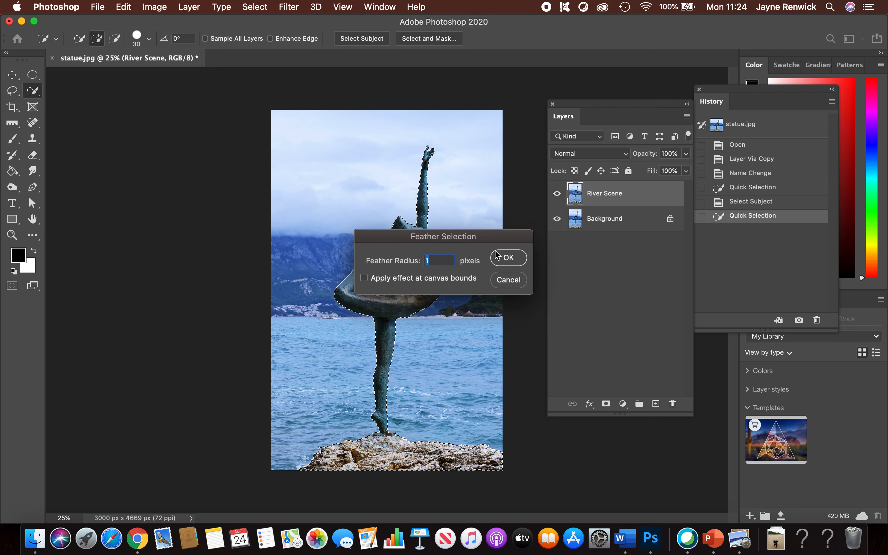
click(509, 258)
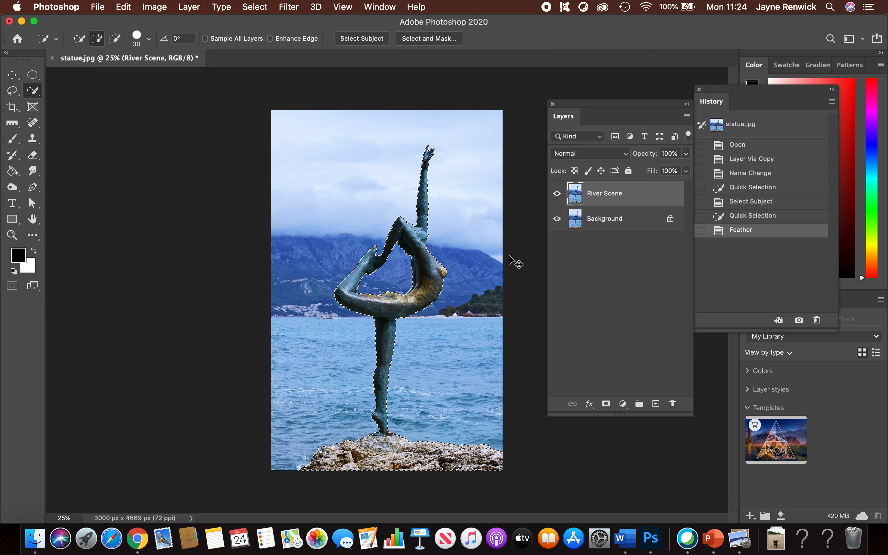
- Copy the selected statue and rock to a new layer and name that layer "statue"
key(super+j)
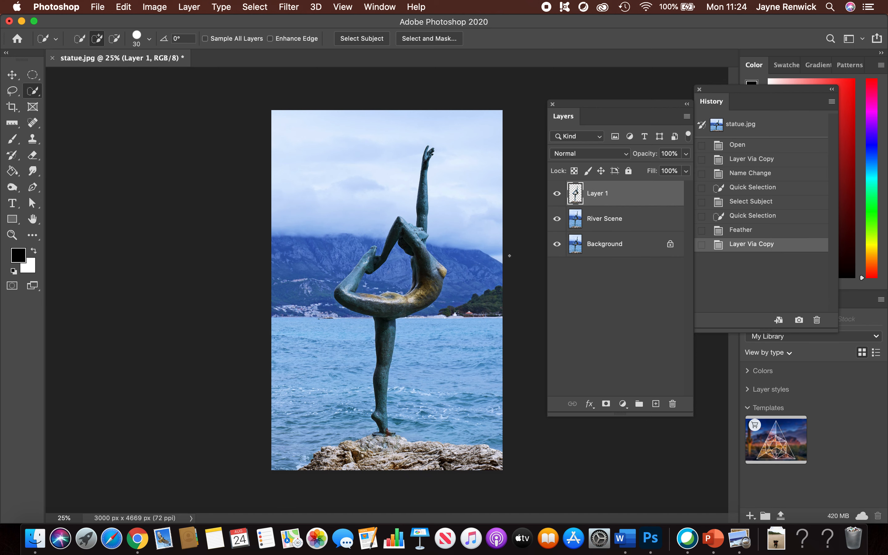
double_click(596, 193)
text(statue)
key(Return)
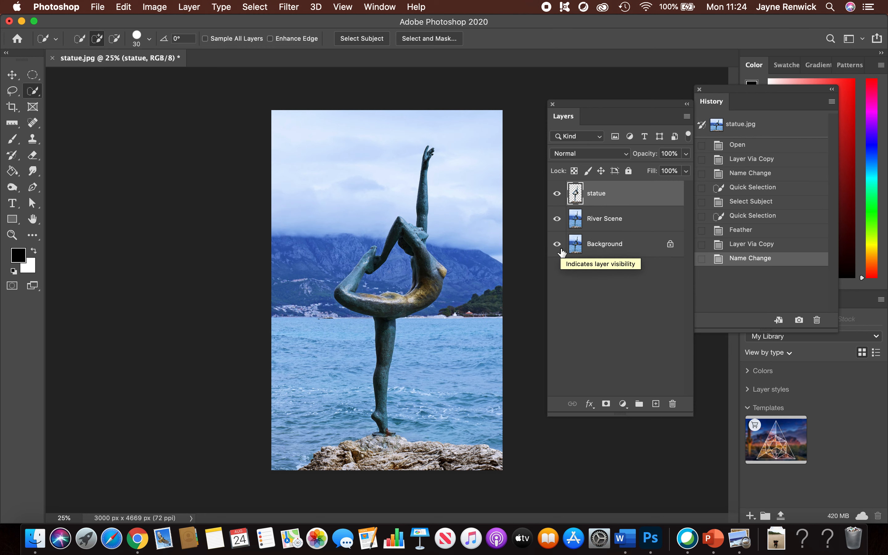
- Load the statue layer's outline as a selection and expand it by 5 pixels
super+click(575, 195)
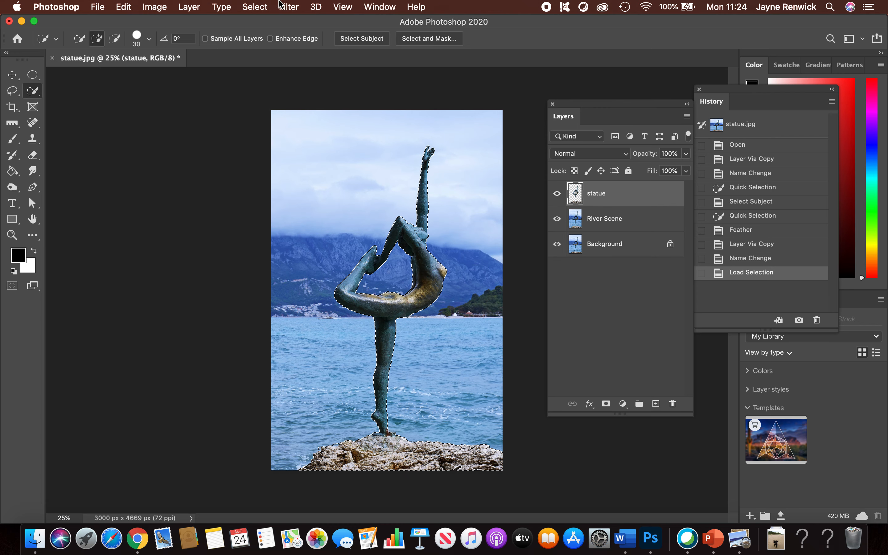
click(254, 6)
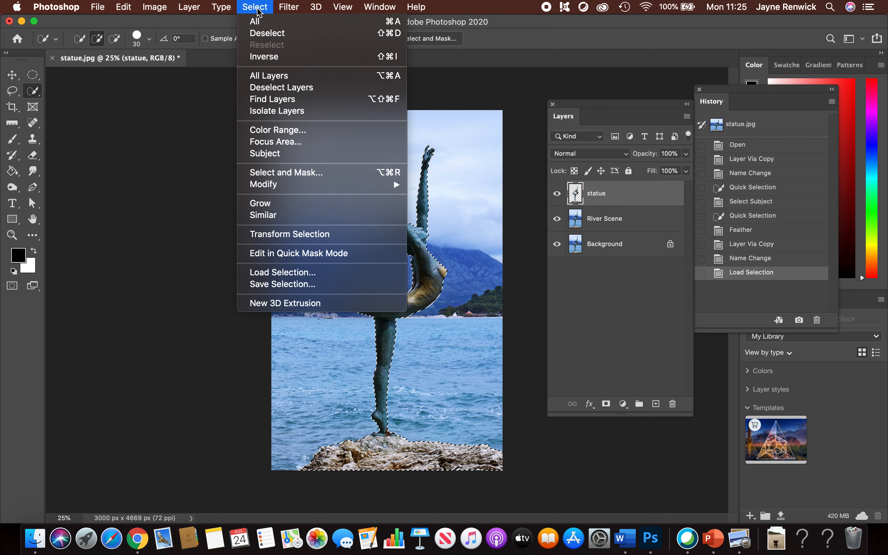
mouse_move(394, 184)
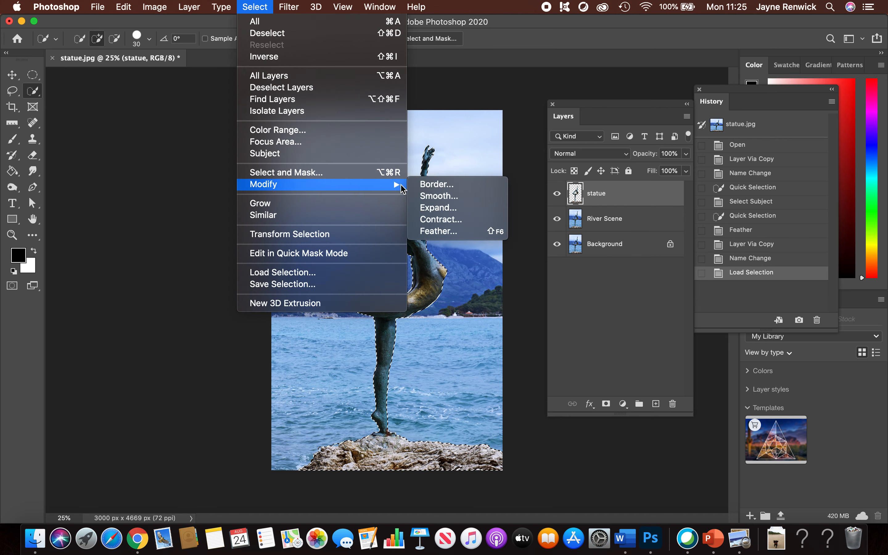
click(458, 212)
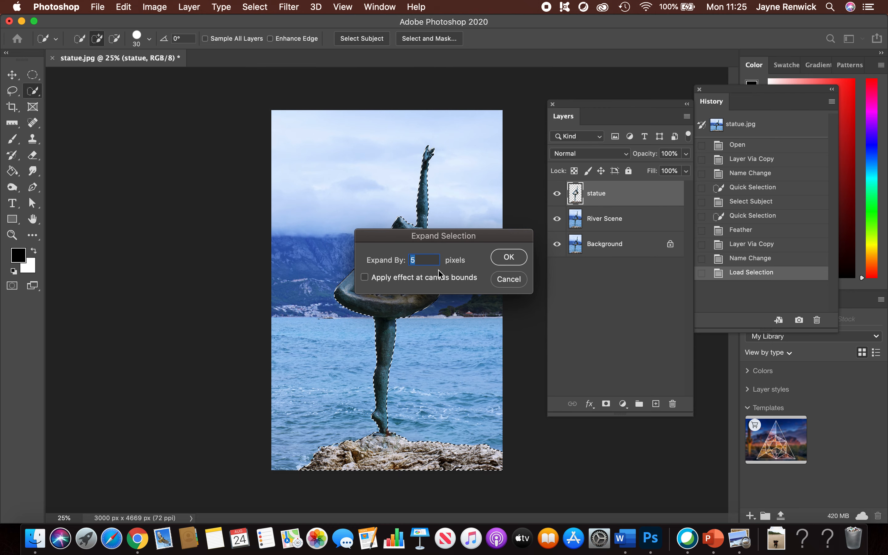
click(509, 257)
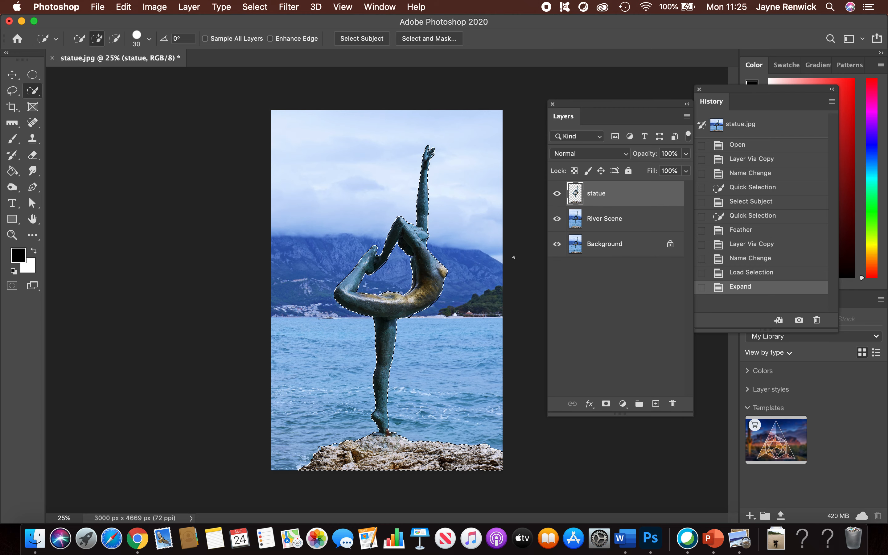
- Hide the statue layer and remove the statue and rock from the River Scene layer with Content-Aware Fill, output to the current layer
click(556, 195)
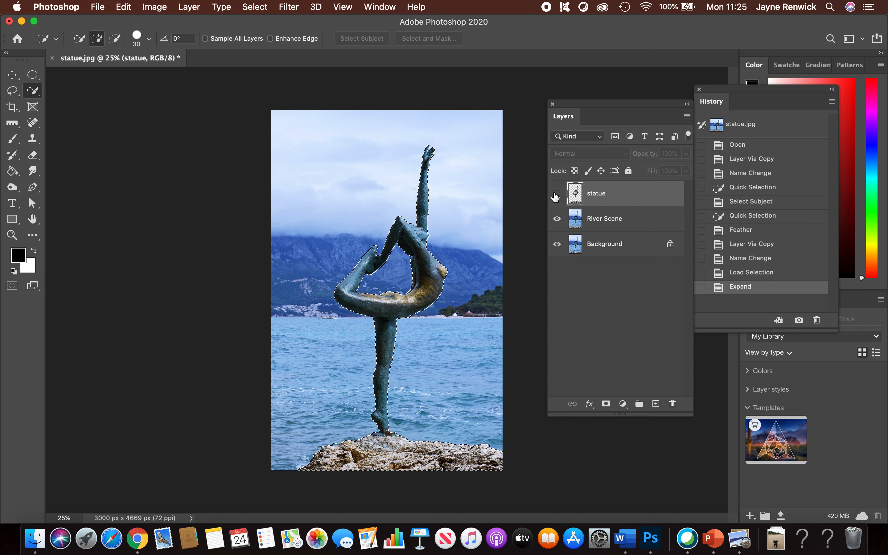
click(647, 219)
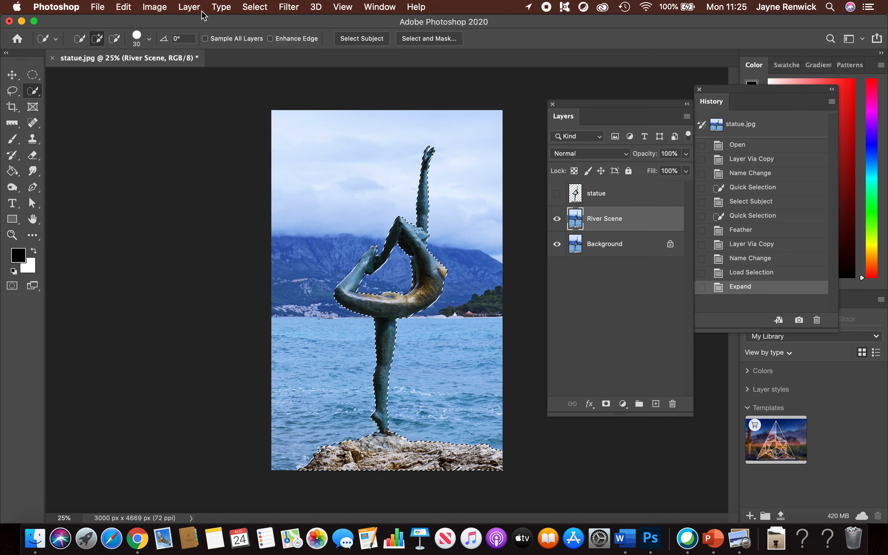
click(124, 7)
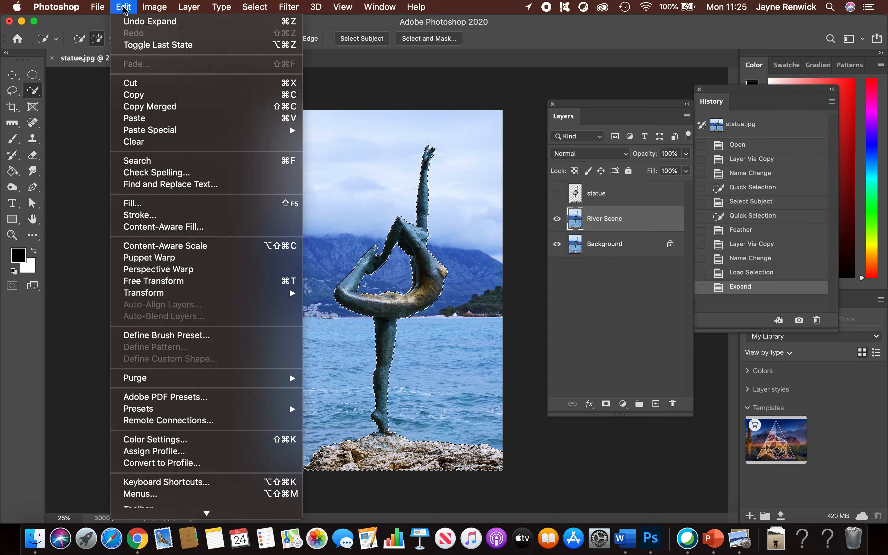
click(156, 228)
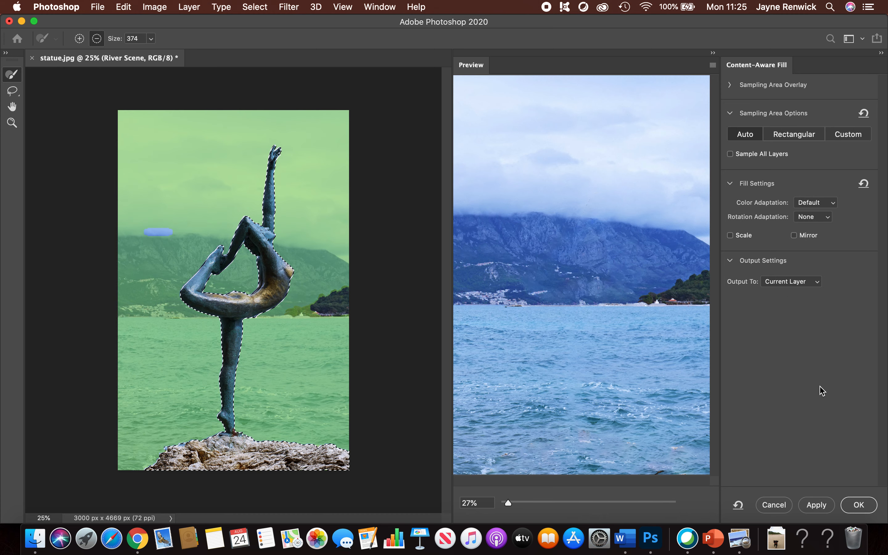
click(858, 505)
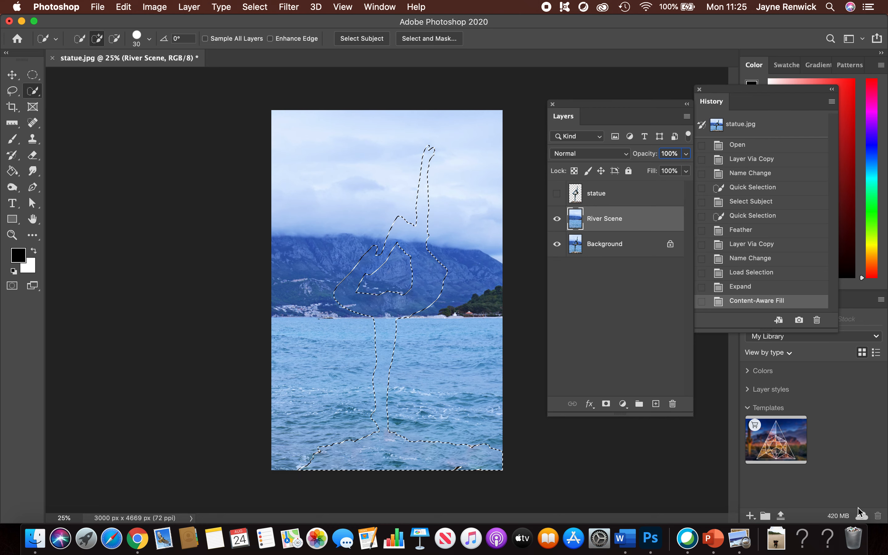
- Clear the selection and convert the River Scene layer for smart filters
key(super+d)
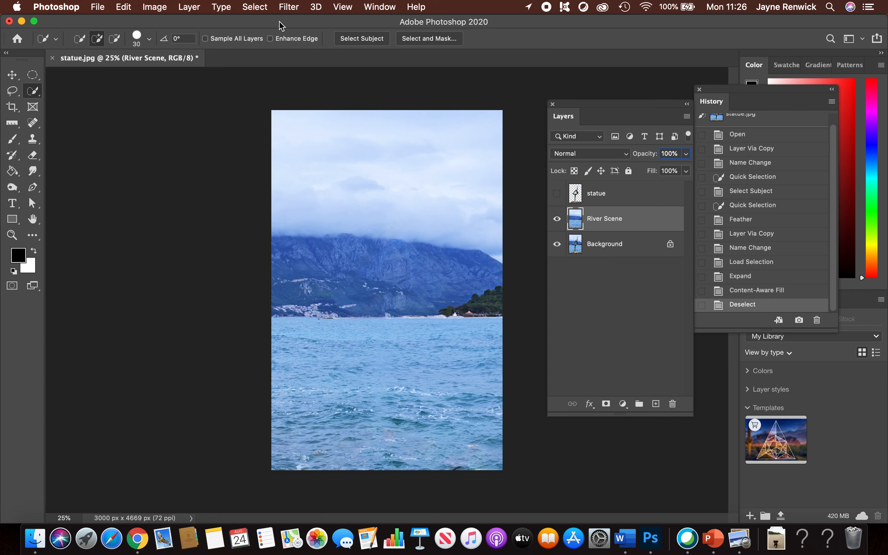
click(289, 8)
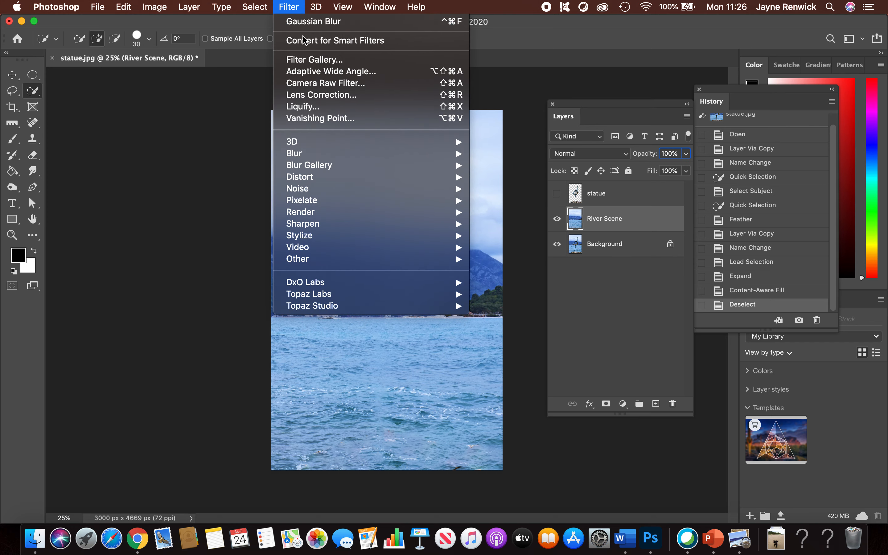
click(326, 46)
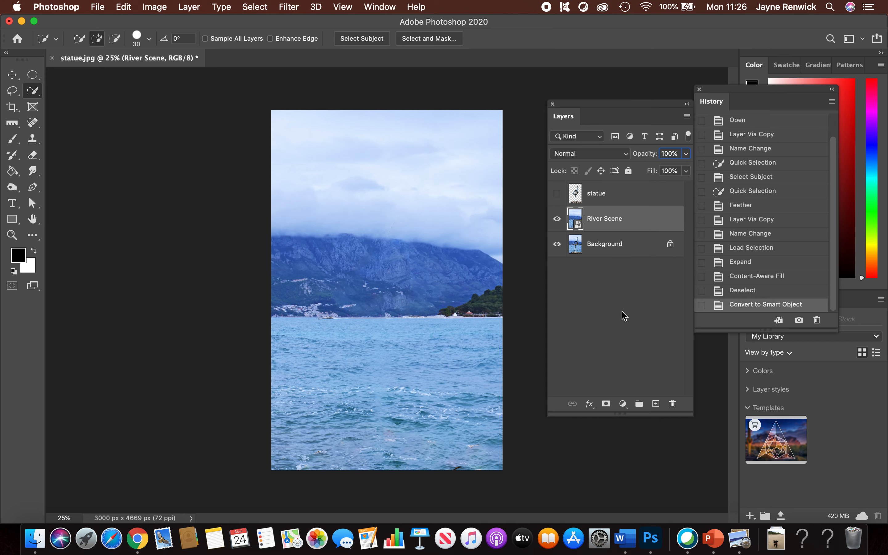
- Apply a Gaussian Blur with a 20-pixel radius to the River Scene layer and make the statue layer visible again
click(293, 10)
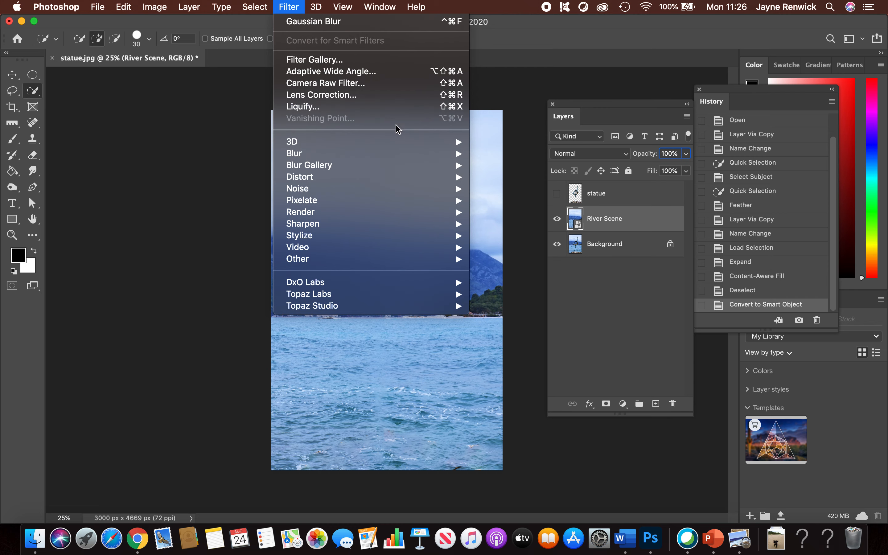
mouse_move(449, 155)
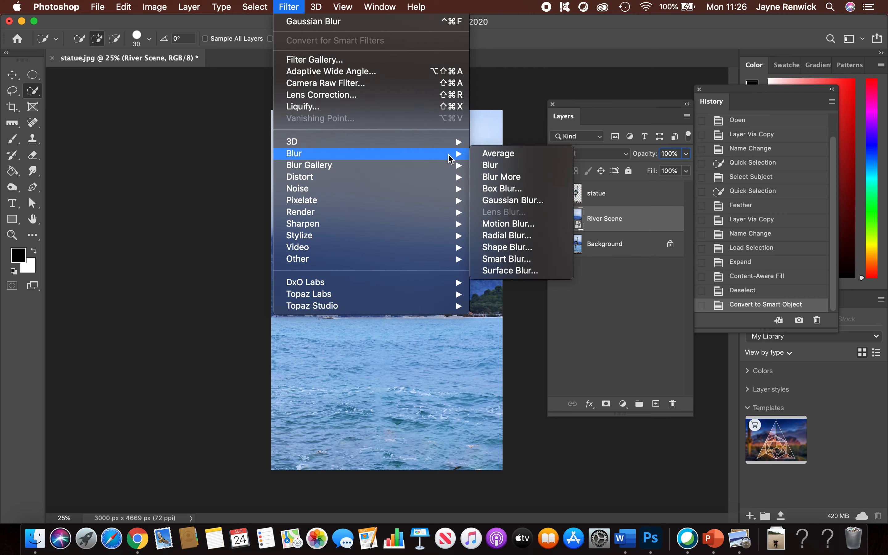
click(544, 201)
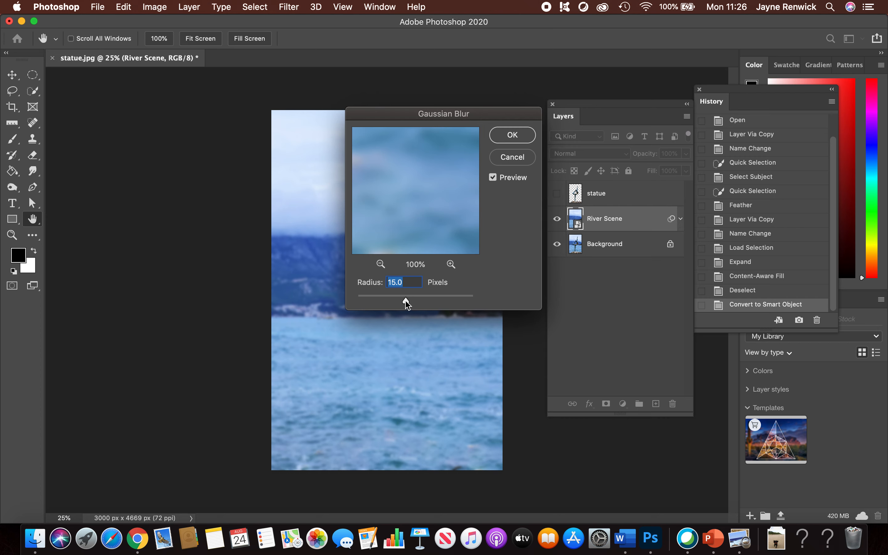
drag(406, 301, 413, 303)
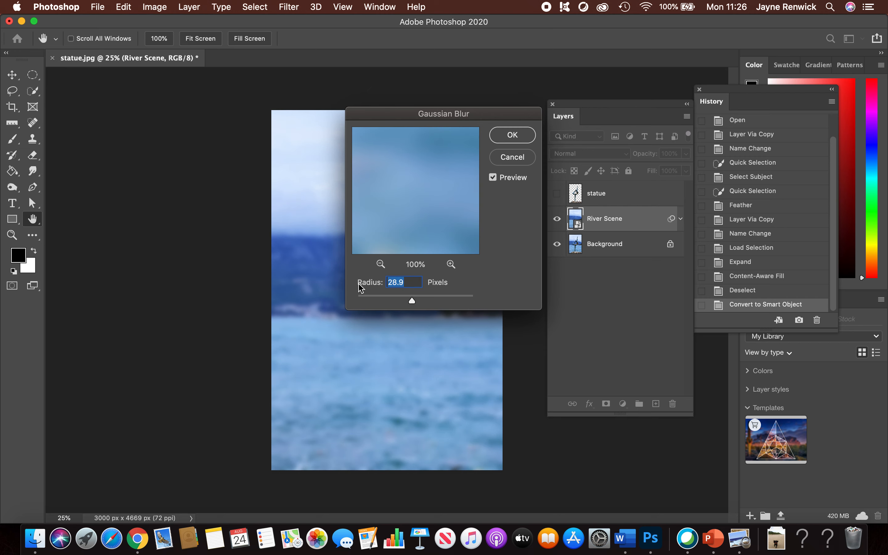
text(20)
click(513, 135)
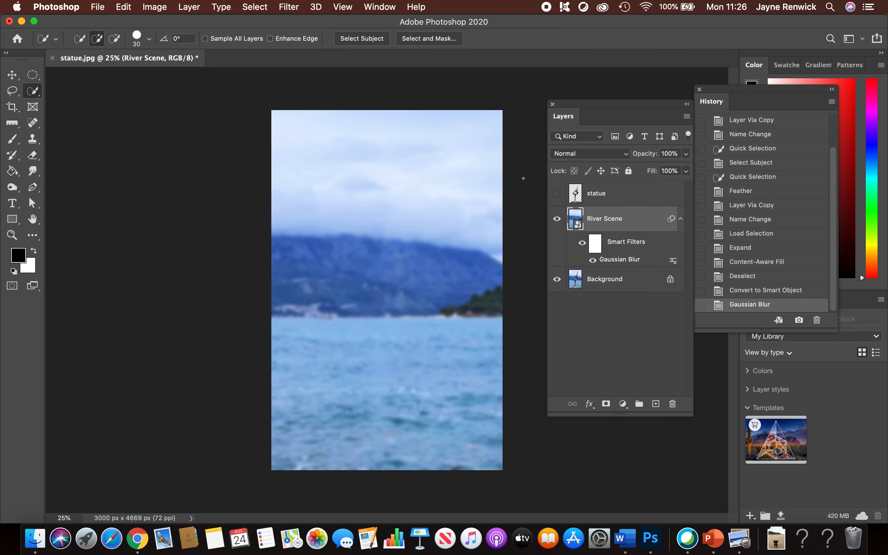
click(556, 194)
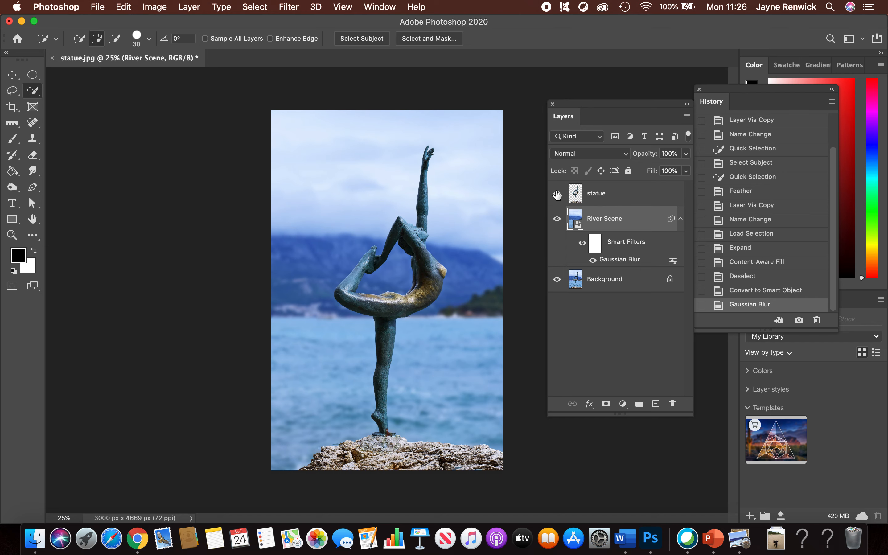